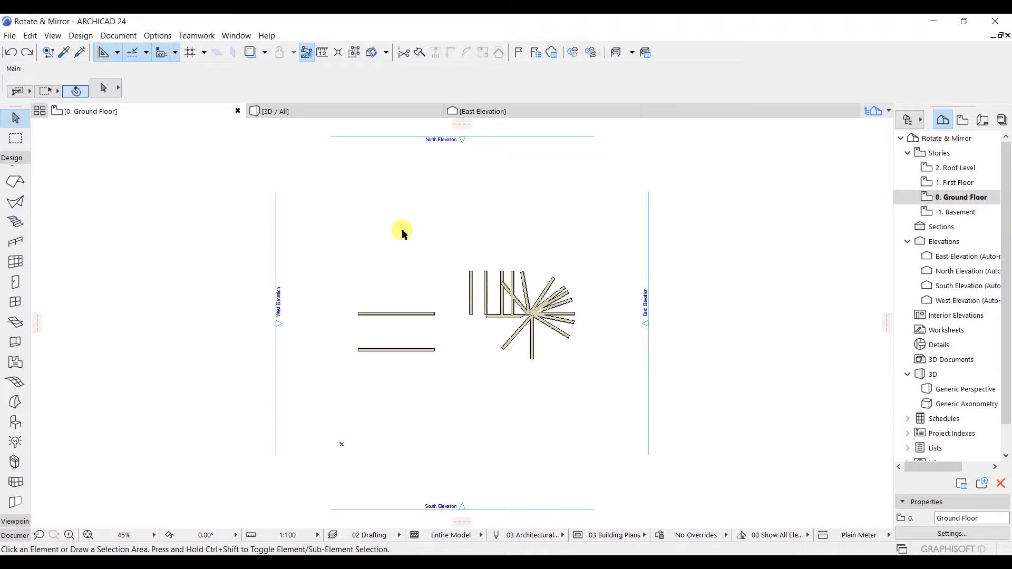
Delete the West, North, East and South Elevation markers together with their elevation viewpoints.
click(313, 281)
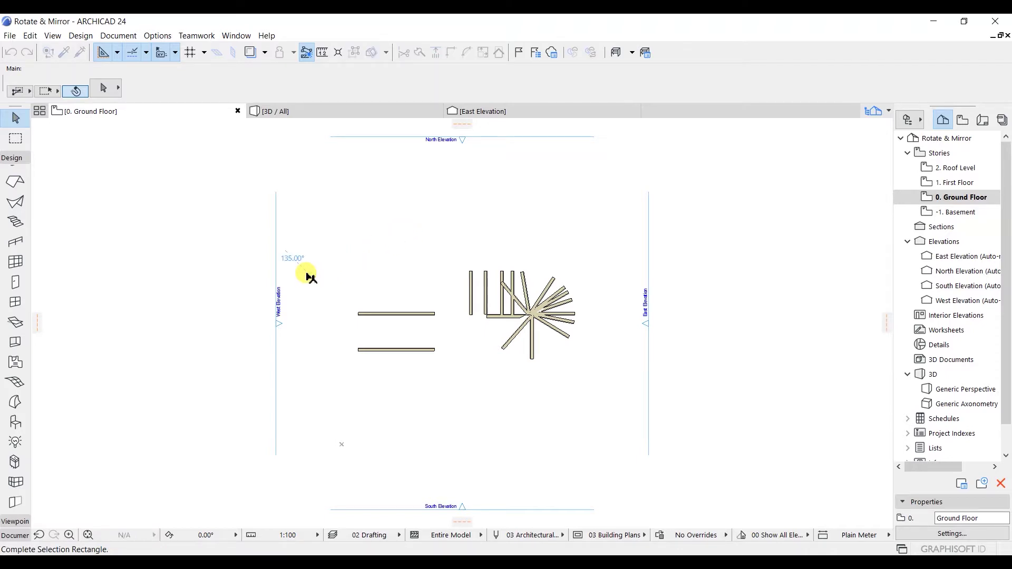
click(265, 228)
click(276, 314)
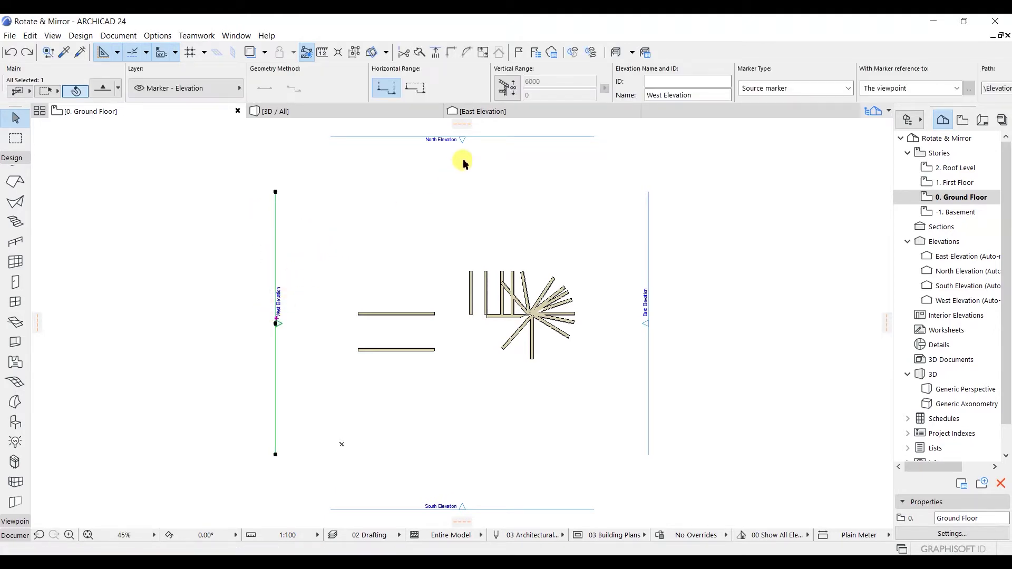
shift+click(505, 138)
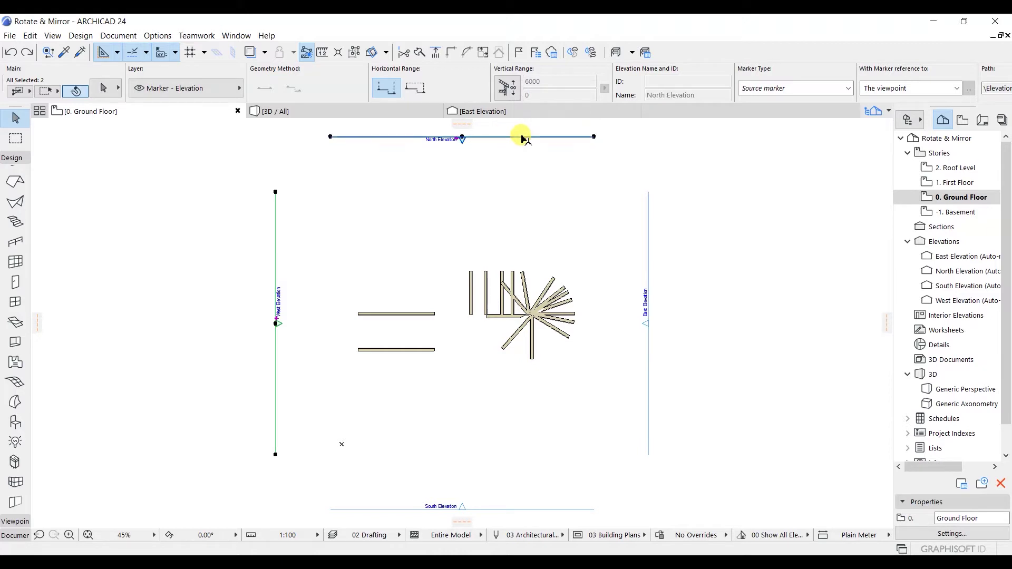
shift+click(651, 228)
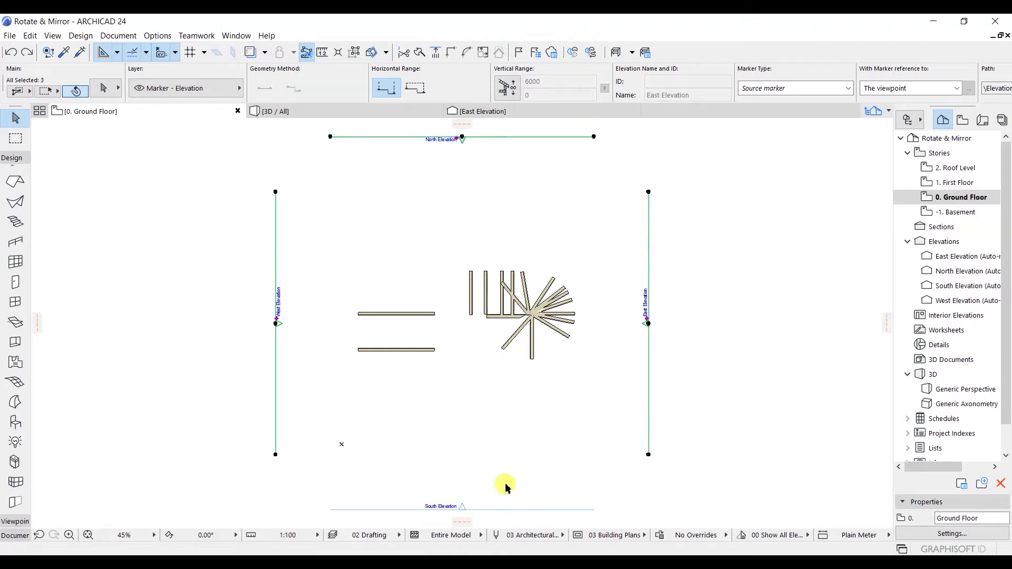
shift+click(467, 507)
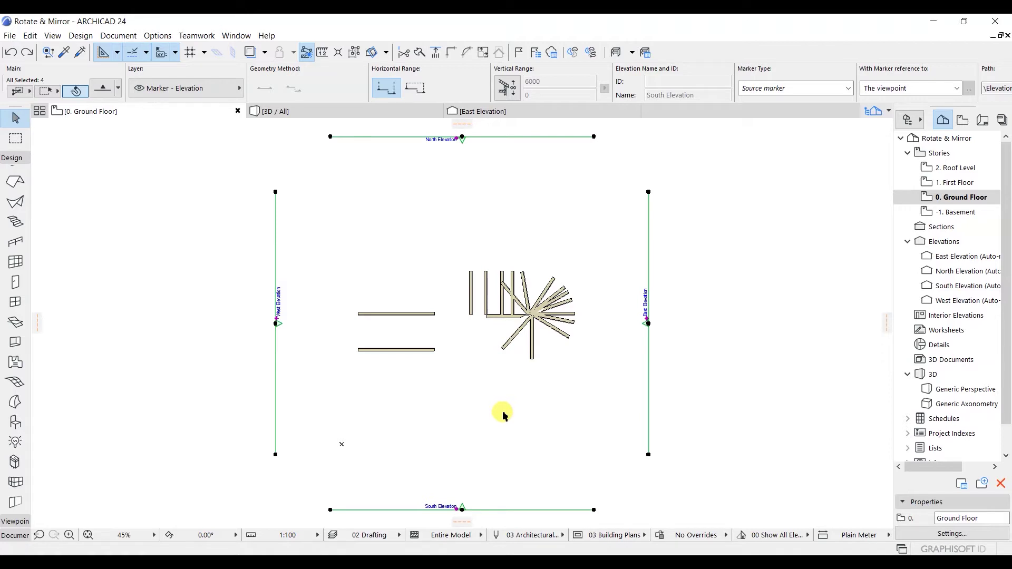
key(Delete)
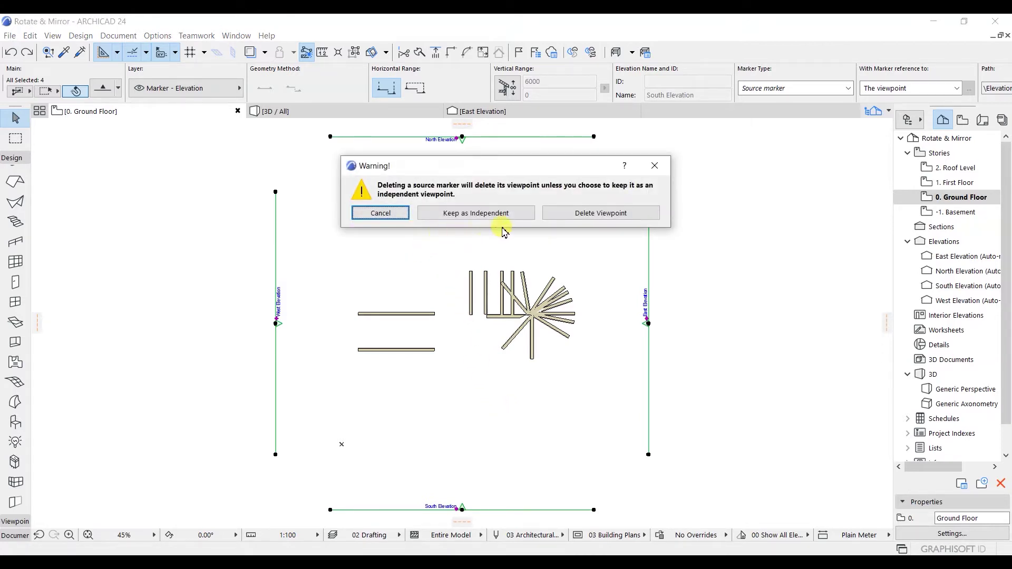
click(590, 216)
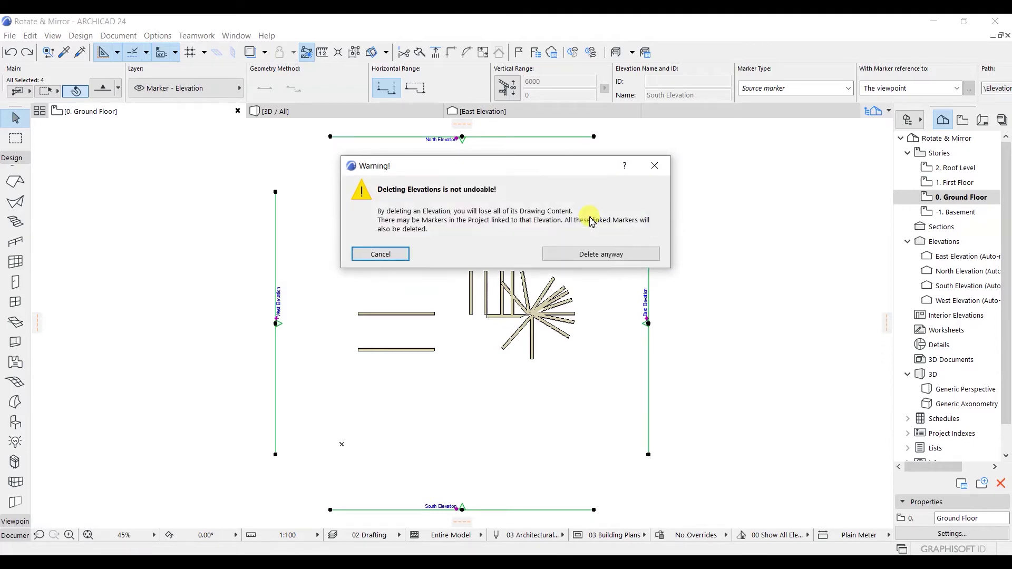
click(583, 255)
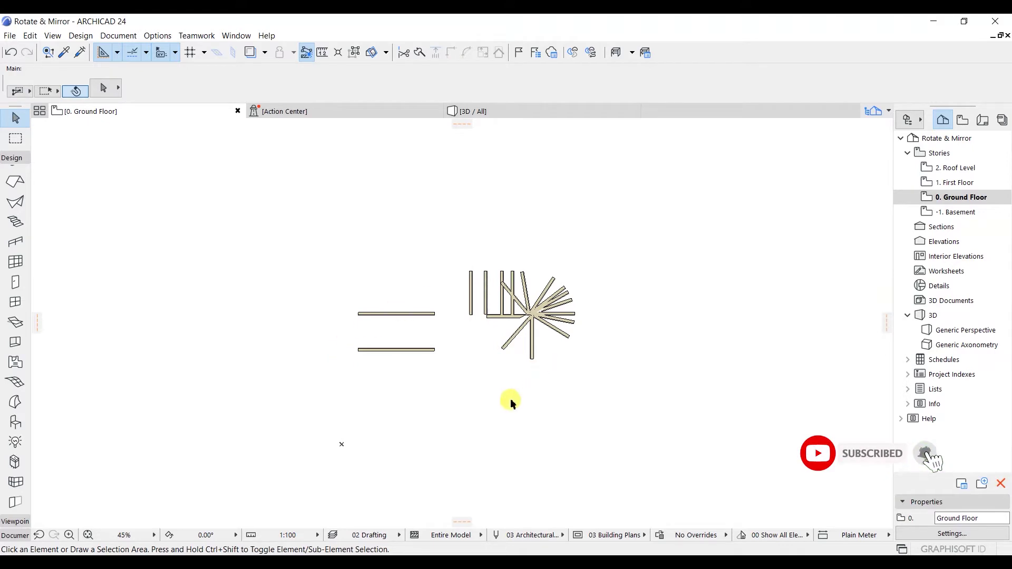
Box-select all 18 walls on the Ground Floor plan and delete them.
click(311, 235)
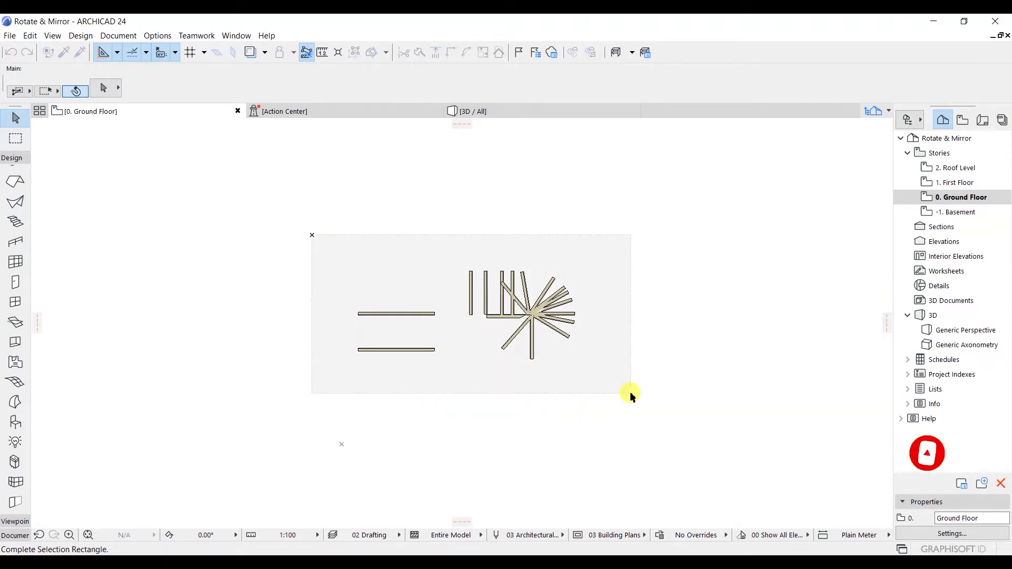
click(655, 398)
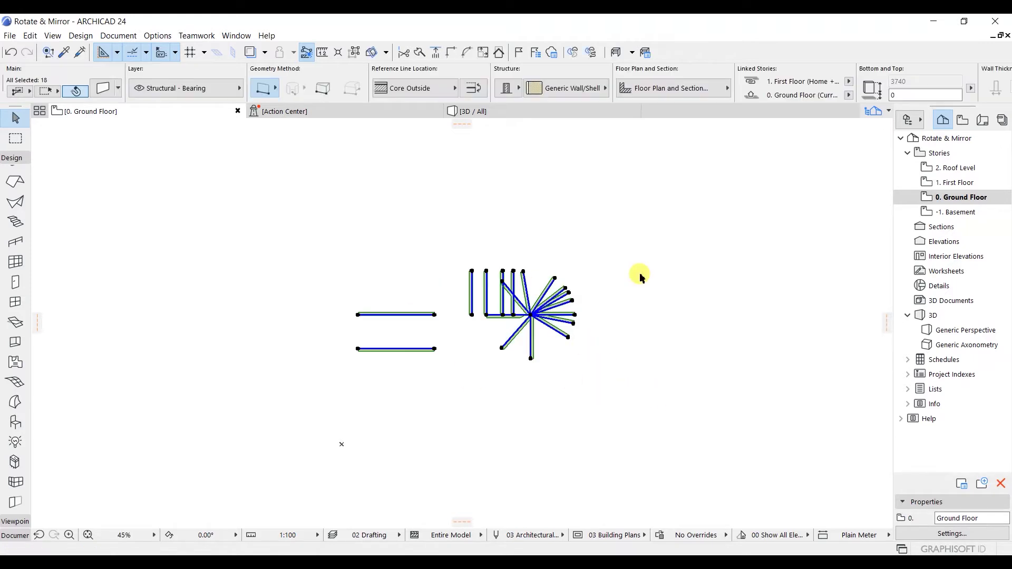
key(Delete)
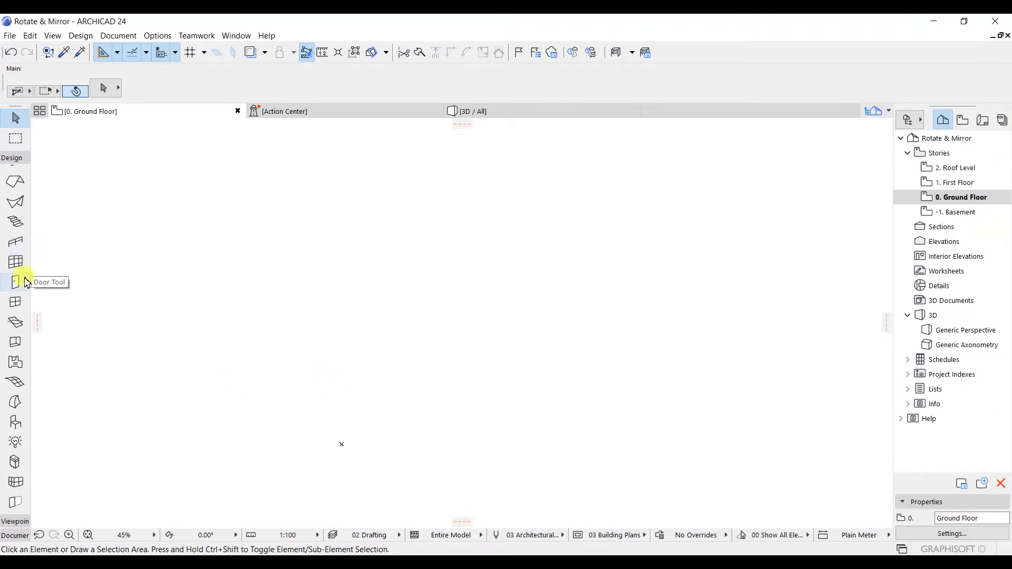
Pick the Grid Element Tool from the Document toolbox and open its default settings with Ctrl+T.
click(14, 536)
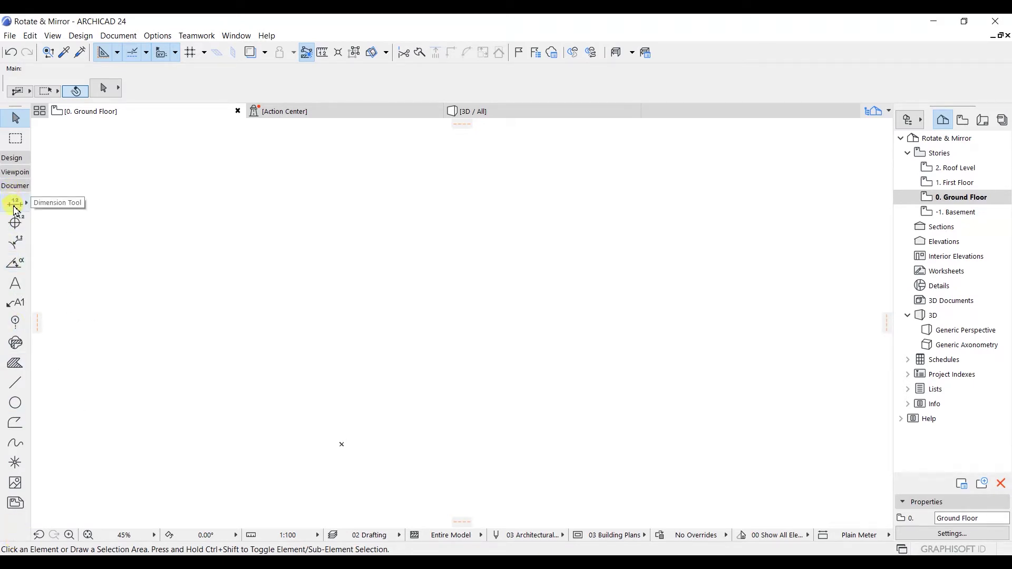
click(16, 329)
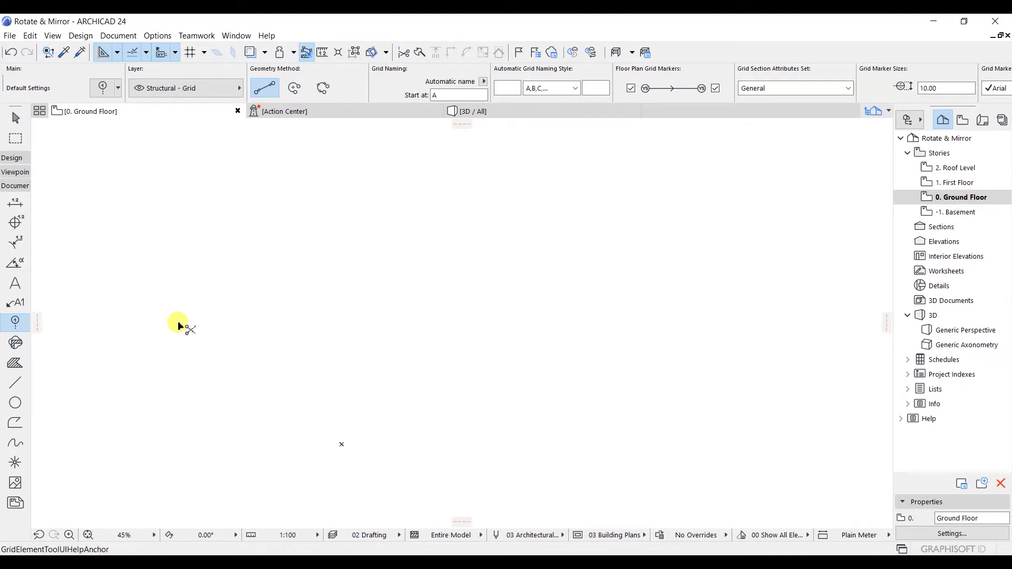
key(ctrl+t)
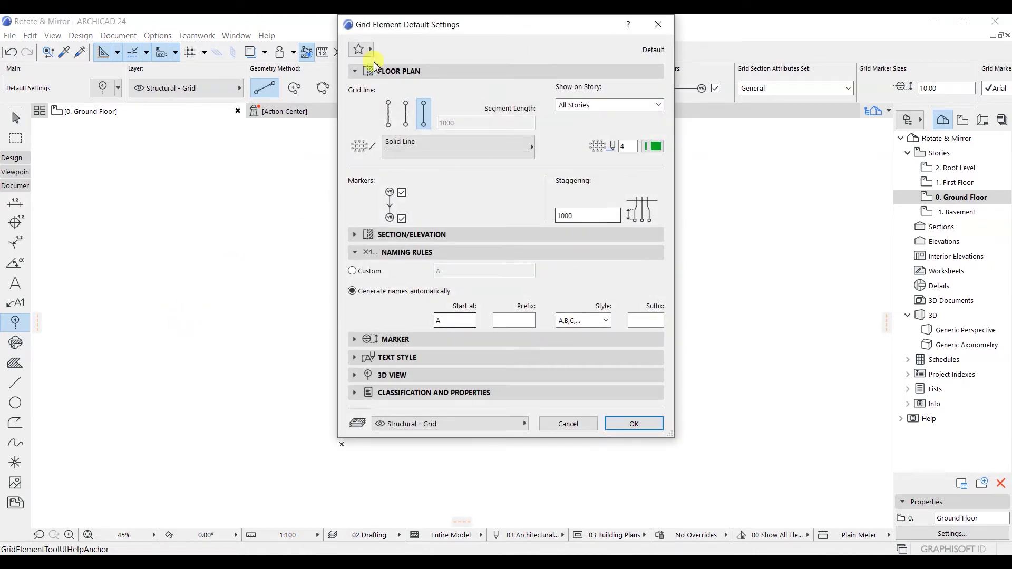
Set Floor Plan grid lines to the third display style, markers at both ends, then collapse Floor Plan.
drag(449, 27, 387, 73)
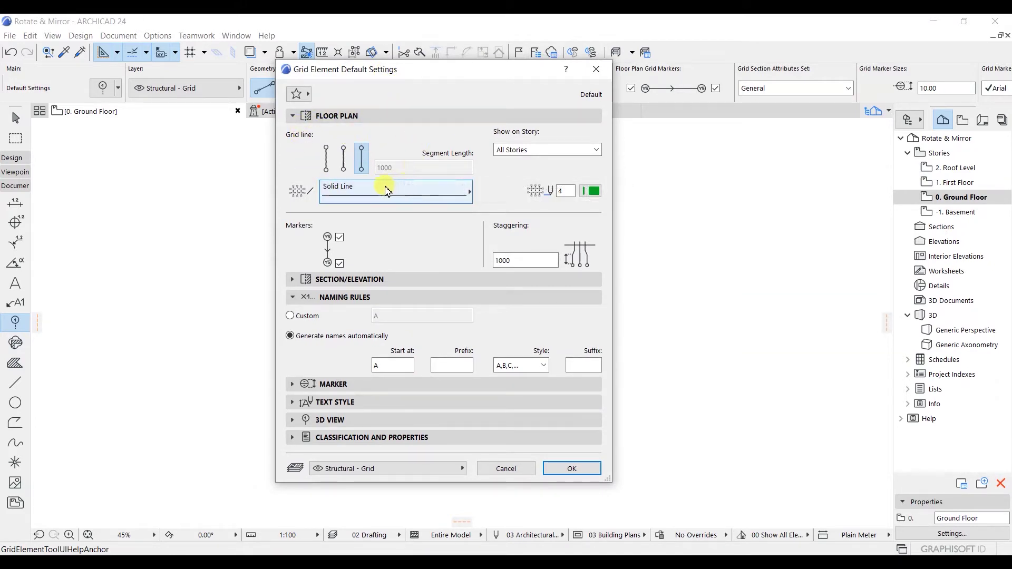
click(346, 165)
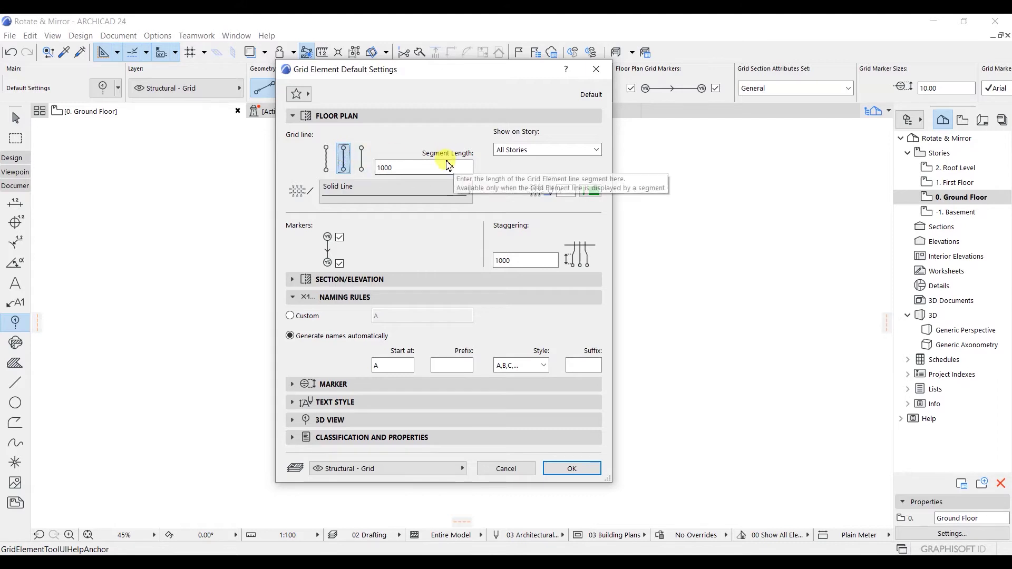
click(325, 166)
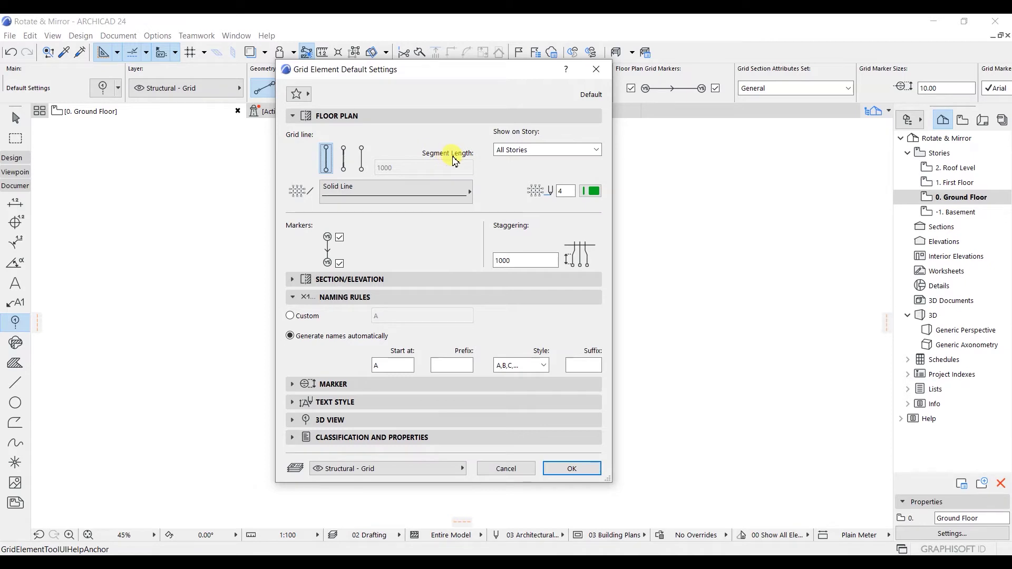
click(363, 161)
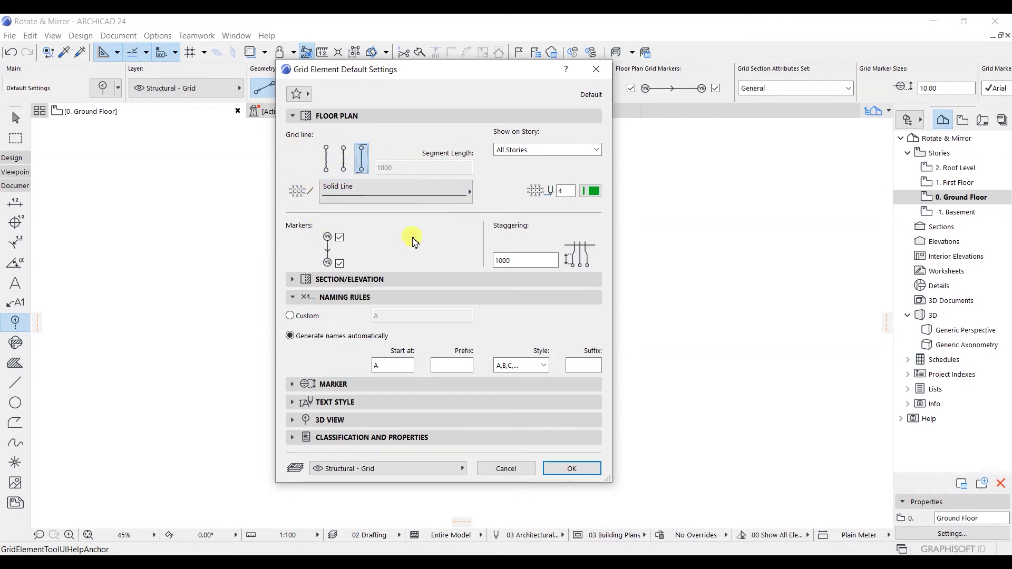
click(293, 116)
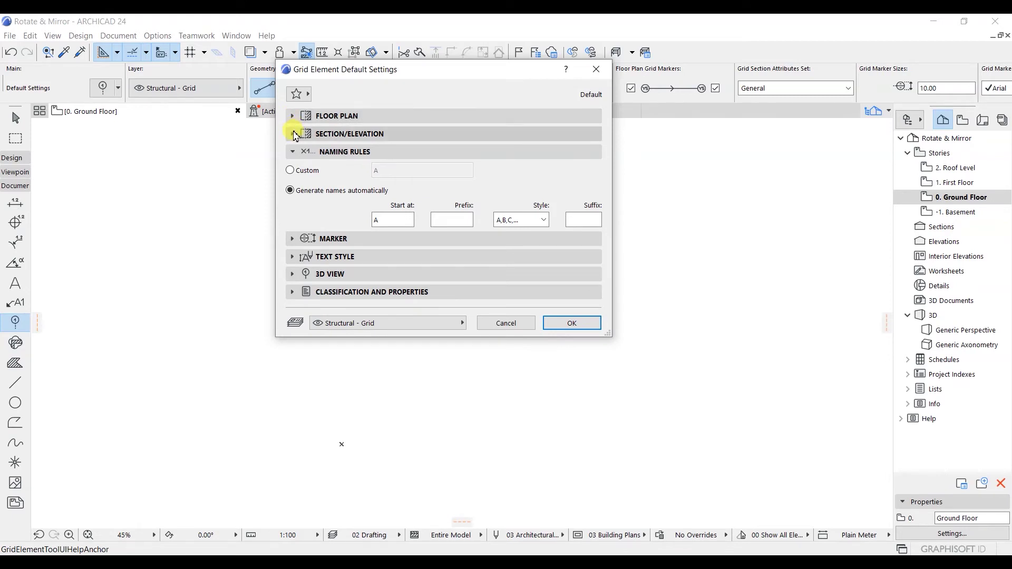
click(293, 133)
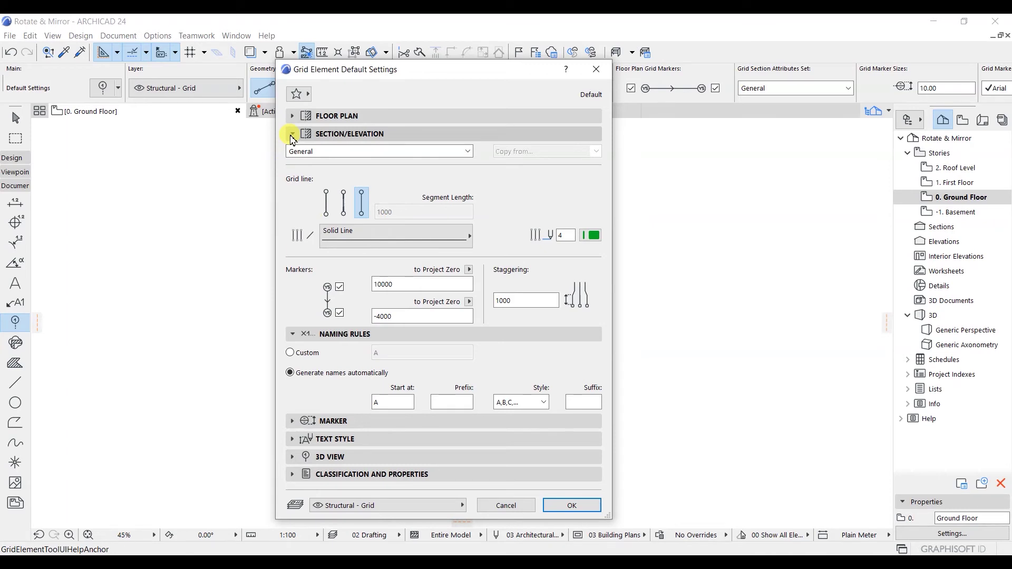
click(292, 135)
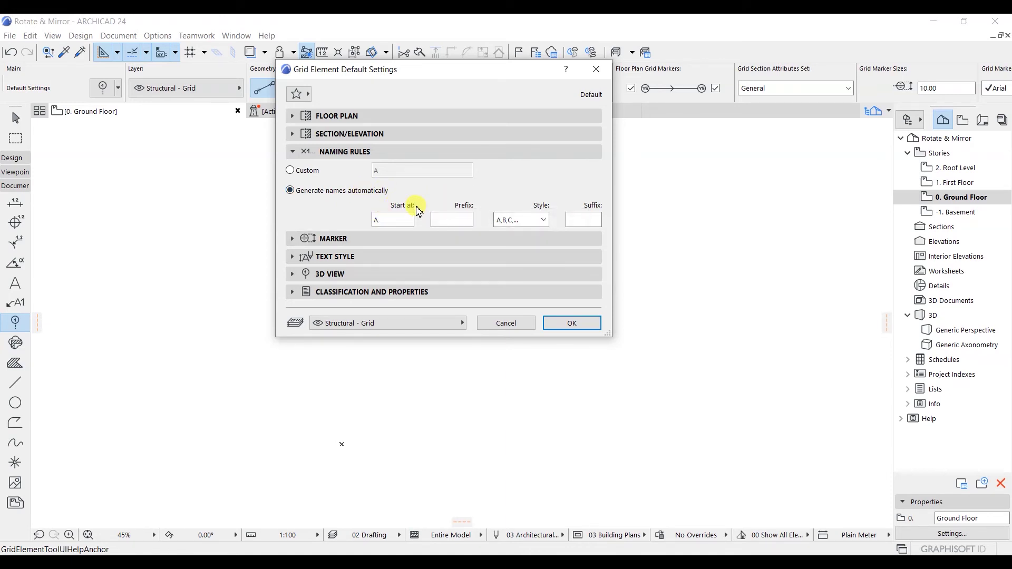
Keep the A,B,C naming style starting at A and collapse the Naming Rules panel.
click(542, 220)
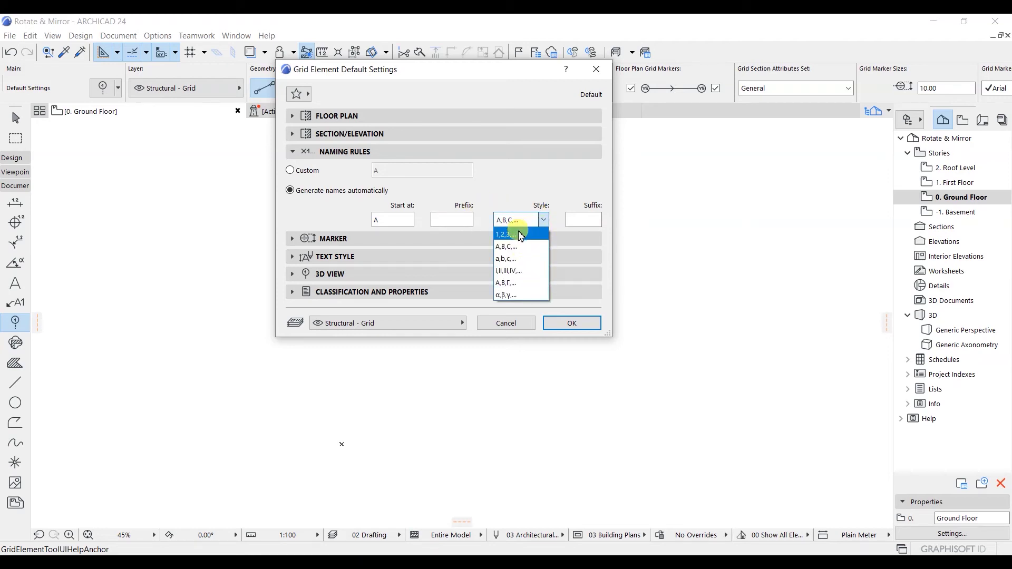
click(539, 220)
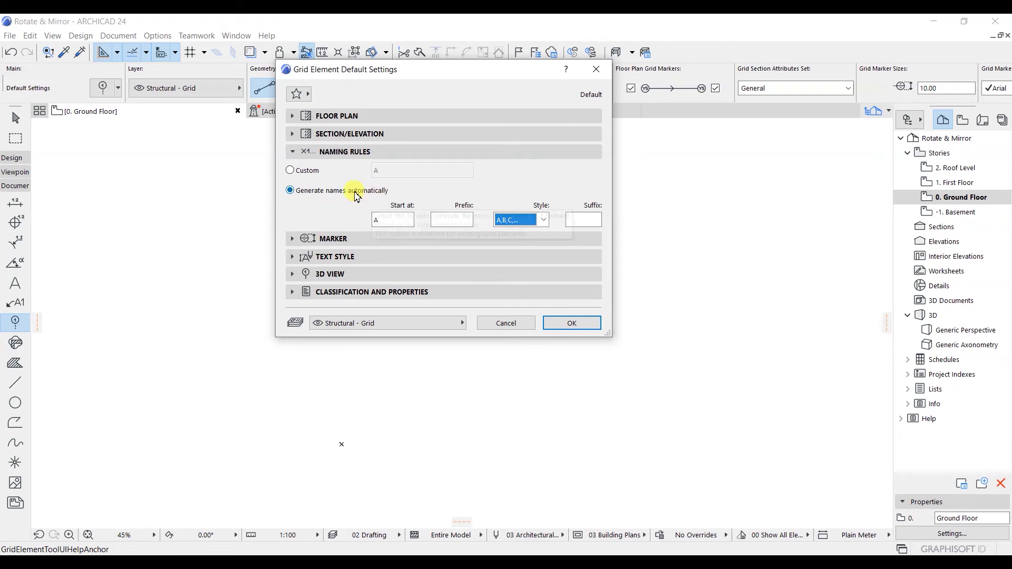
click(299, 153)
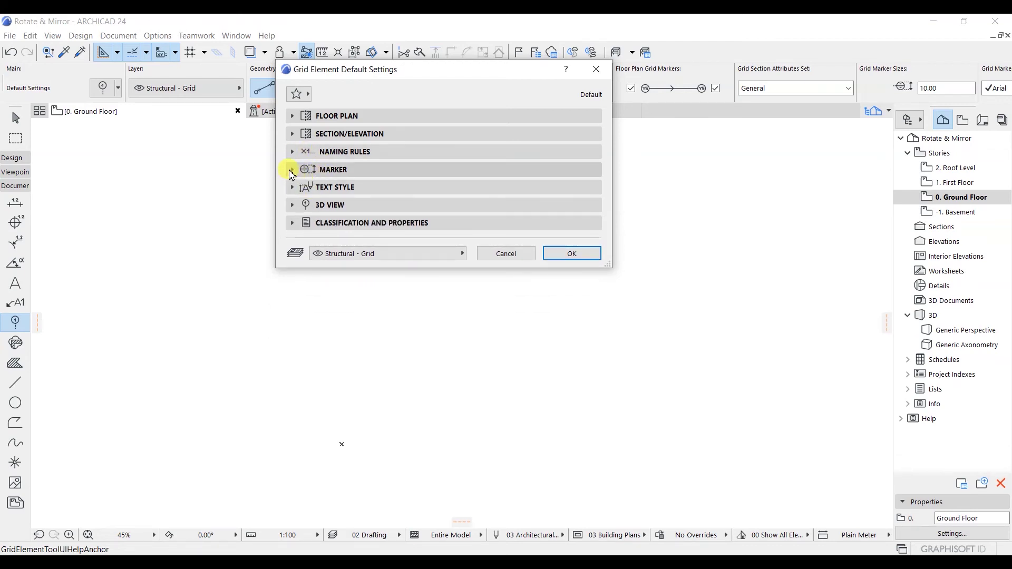
Check the 10.00 mm circular pen 7 marker settings, then expand the Text Style panel.
click(291, 169)
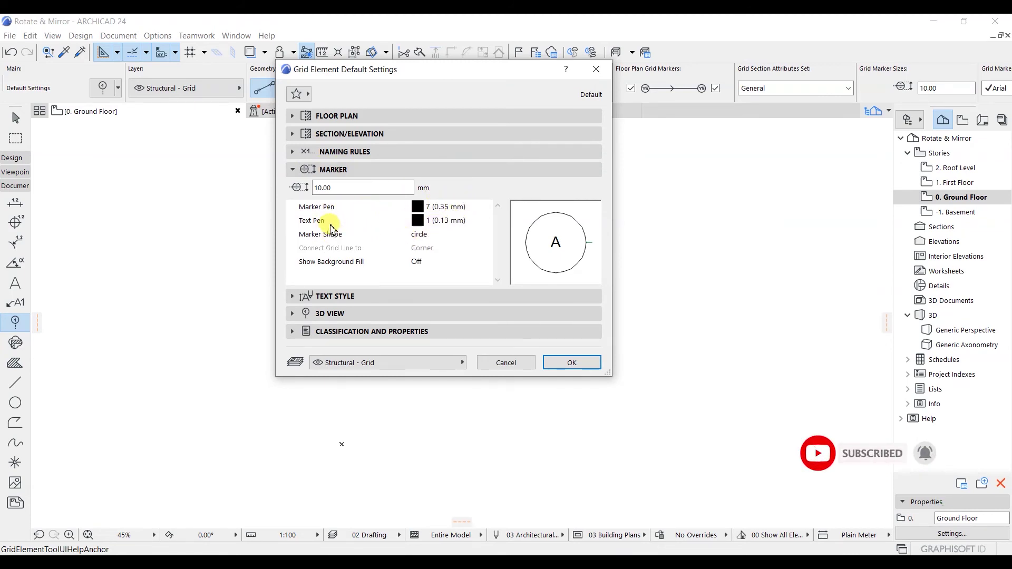
click(294, 172)
click(293, 188)
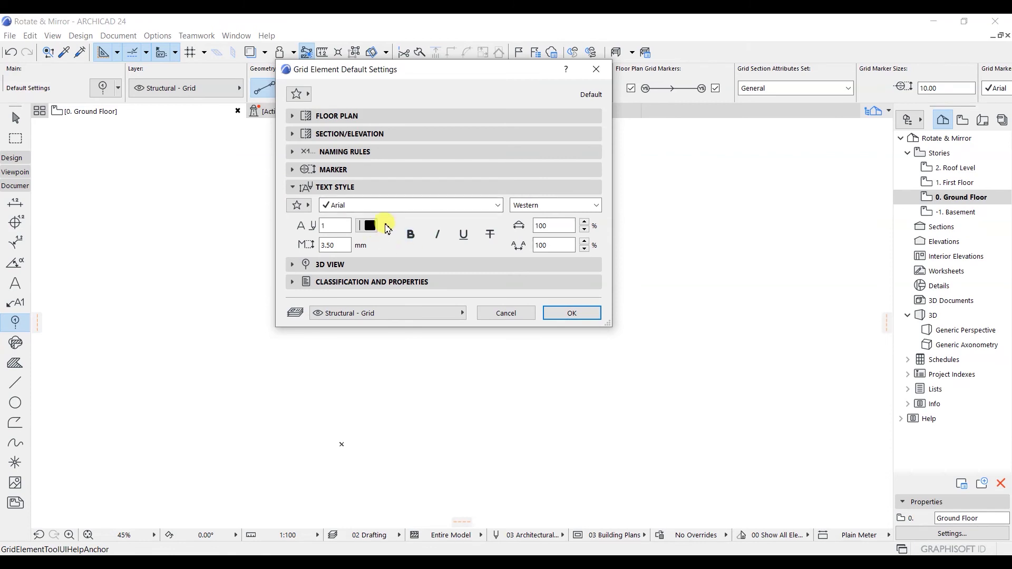
Keep Arial font and Western script for marker text, then expand the 3D View panel.
click(497, 205)
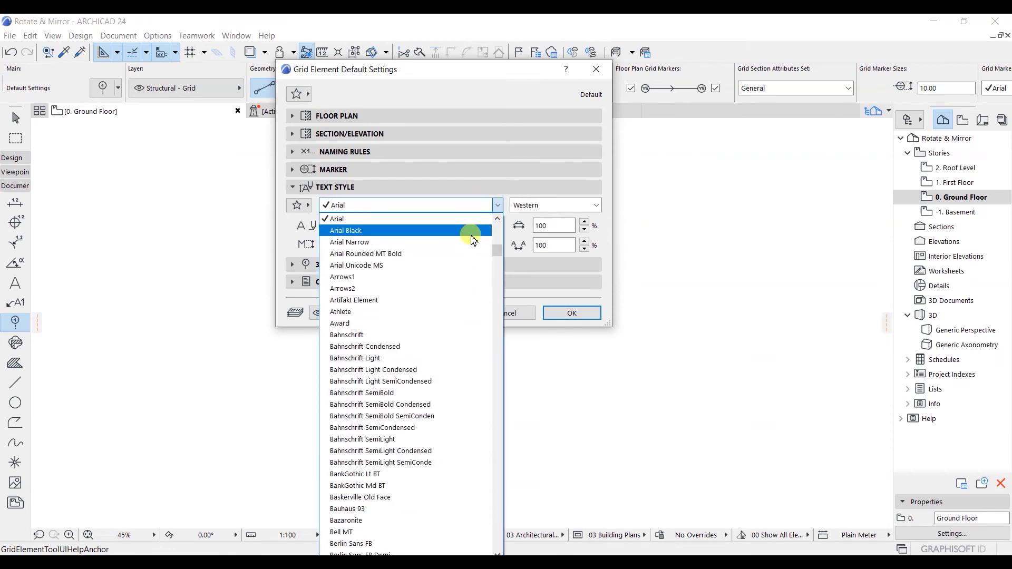
click(499, 206)
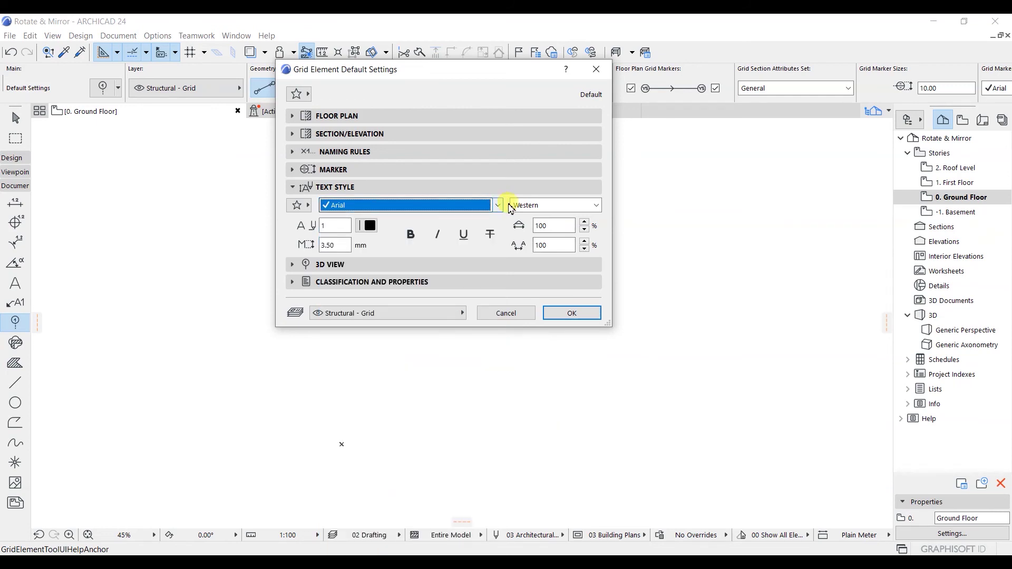
click(592, 206)
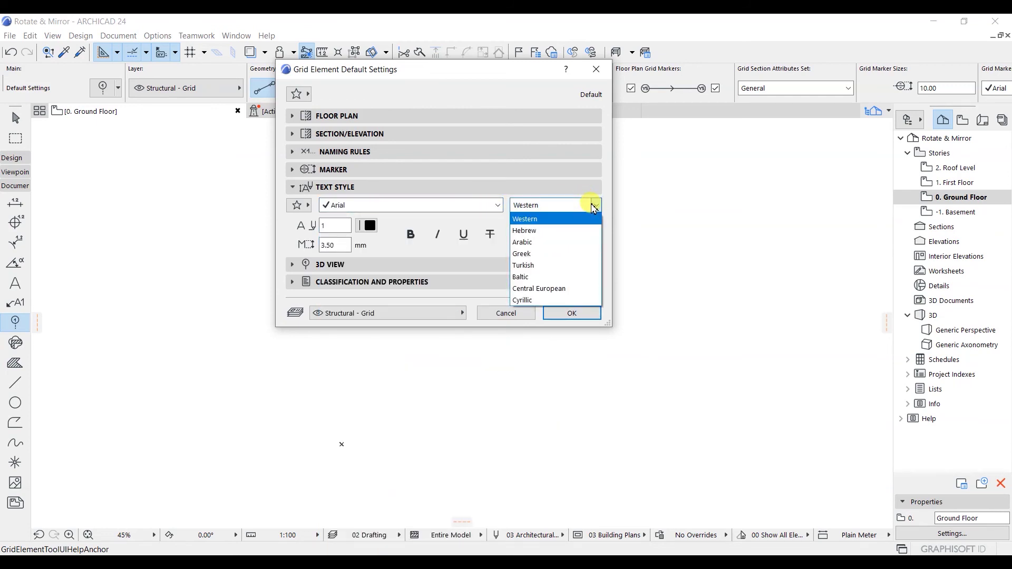
click(593, 207)
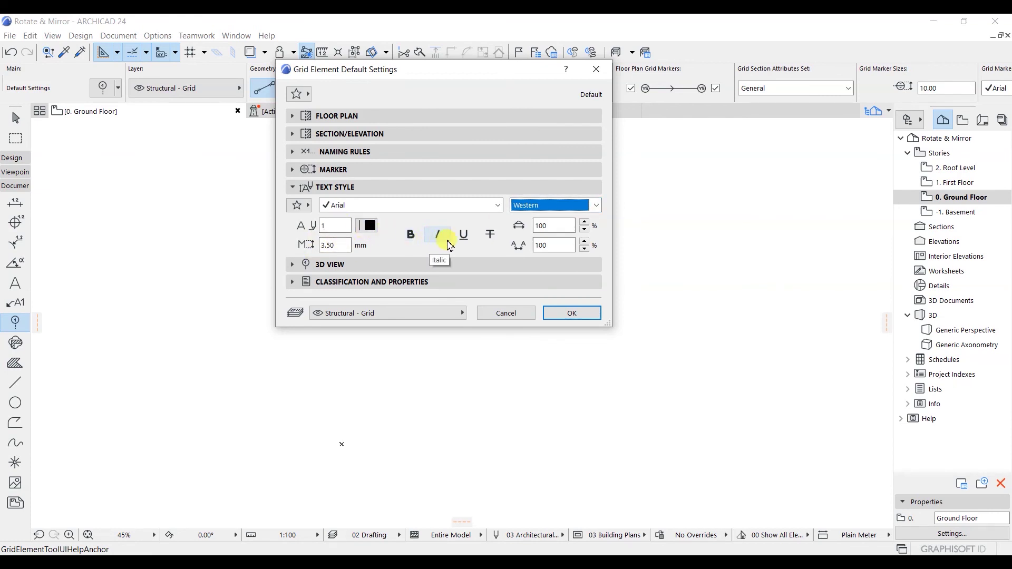
click(294, 189)
click(295, 207)
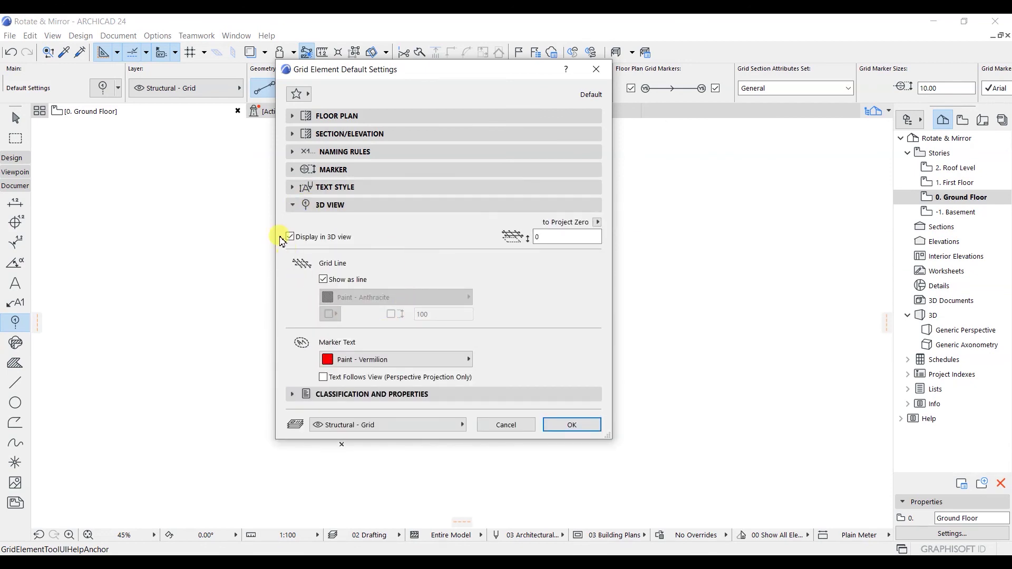
Collapse the 3D View panel and confirm the Grid Element Default Settings with OK.
click(293, 206)
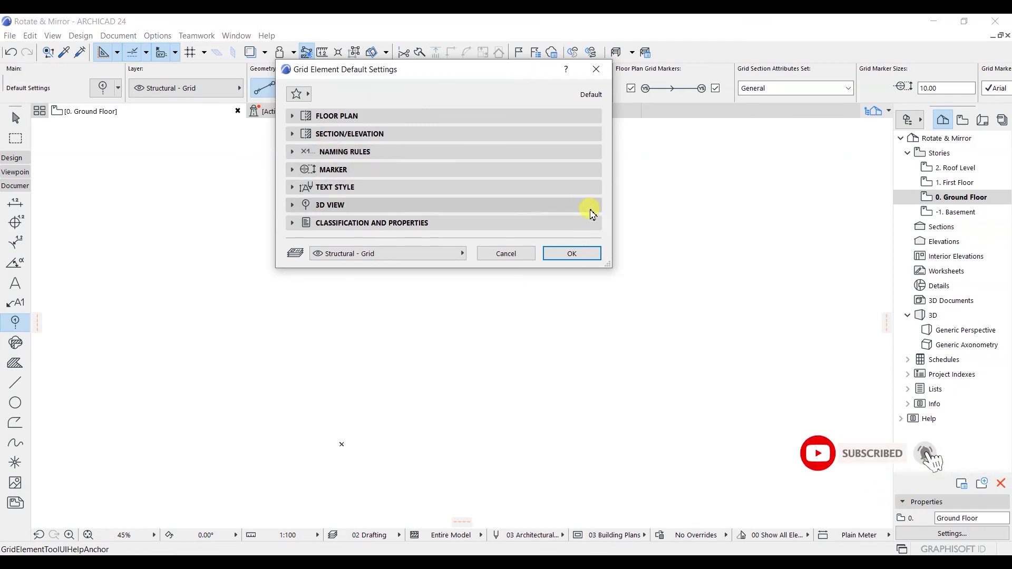
click(578, 254)
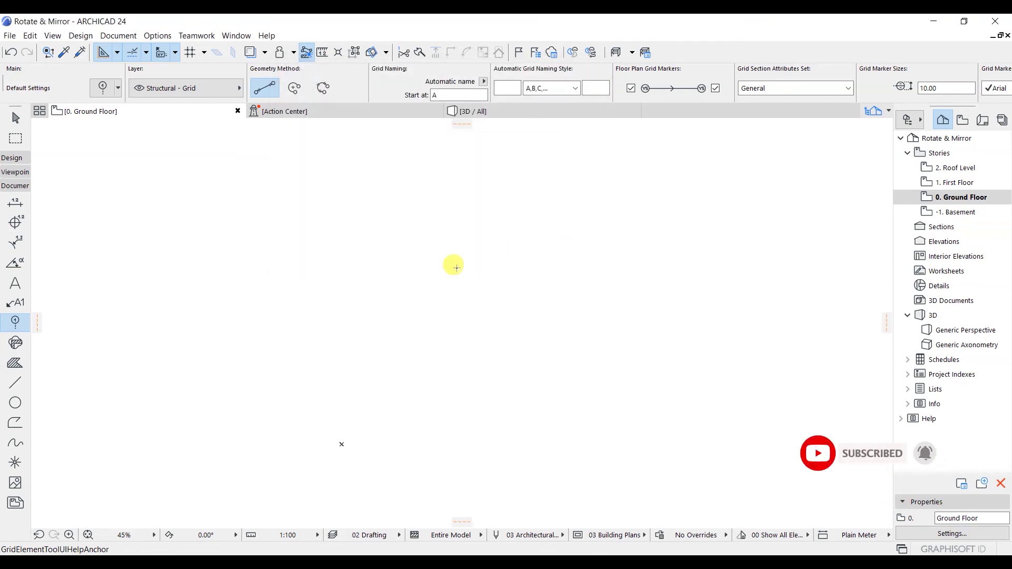